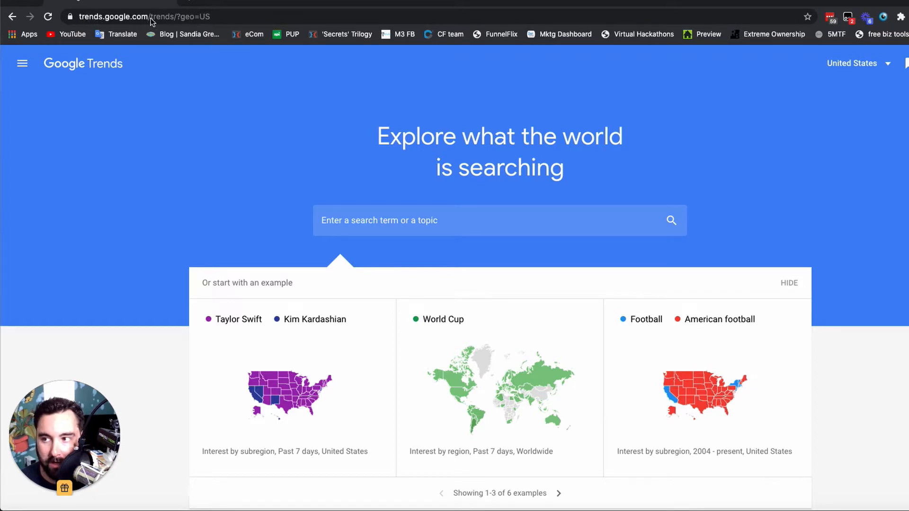
# Compare United States search interest for the terms "house cleaning" and "home cleaning"
pyautogui.scroll(-10, 431, 204)
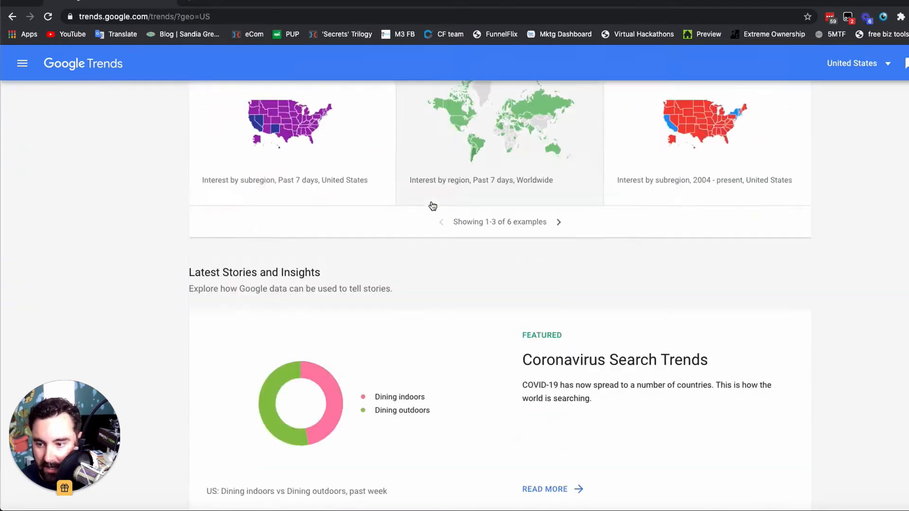
pyautogui.scroll(10, 431, 203)
pyautogui.click(403, 218)
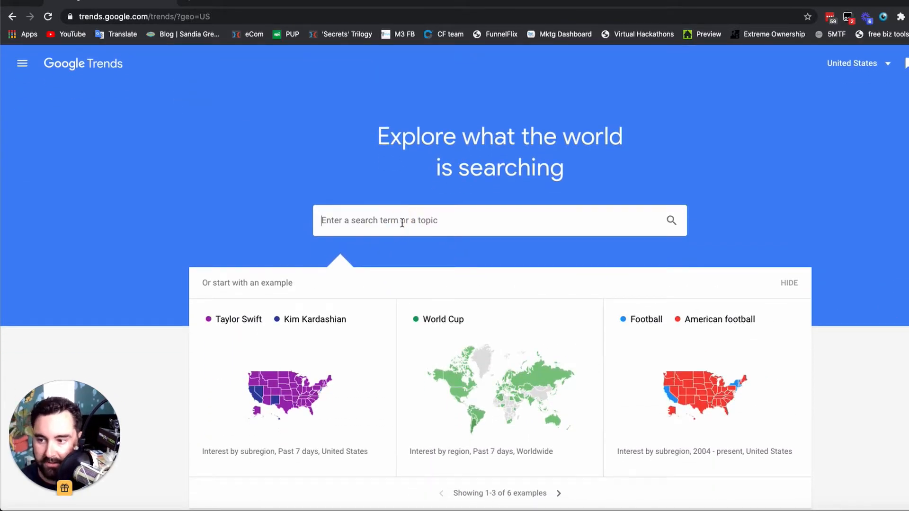
pyautogui.write('house')
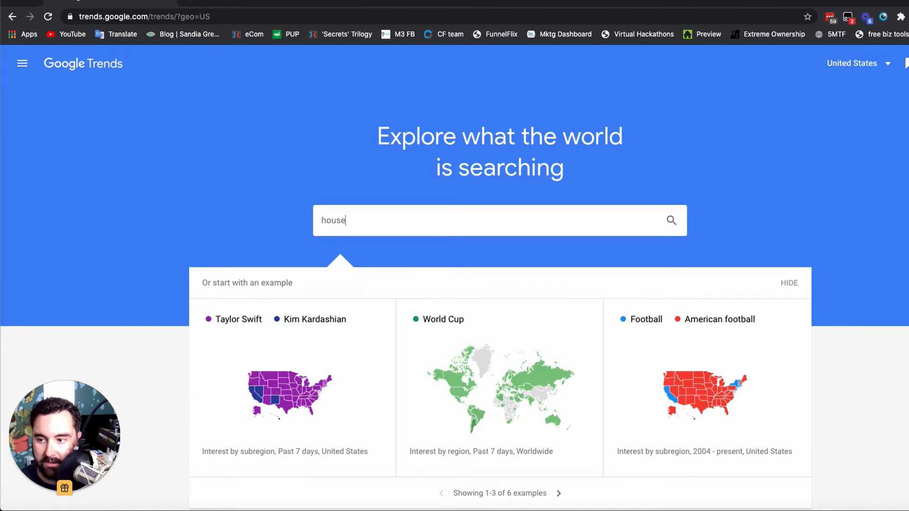
pyautogui.write(' cleaning, home cleaning')
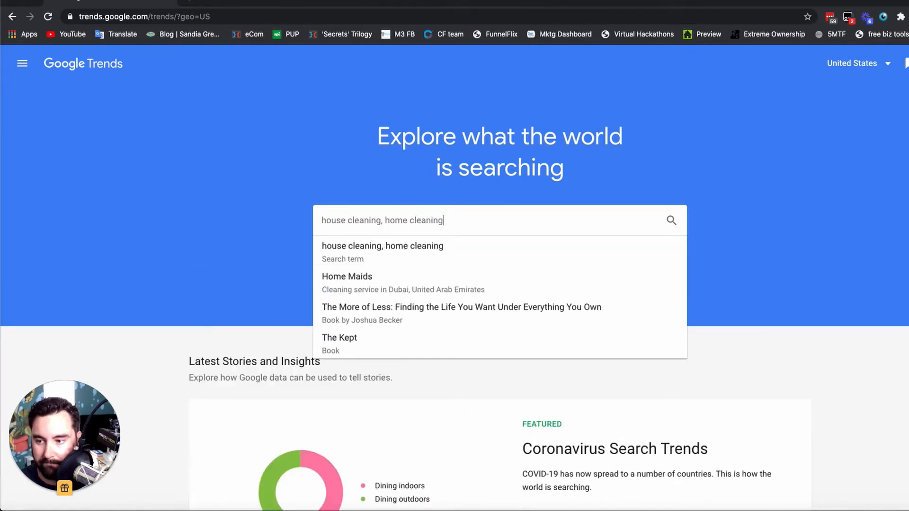
pyautogui.press('Return')
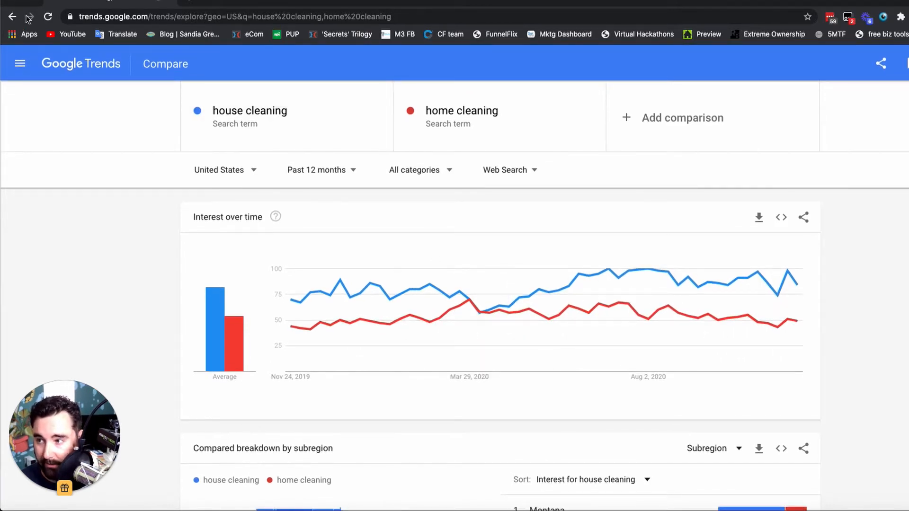
# Add "covid cleaning" as a third search term in the comparison
pyautogui.click(11, 18)
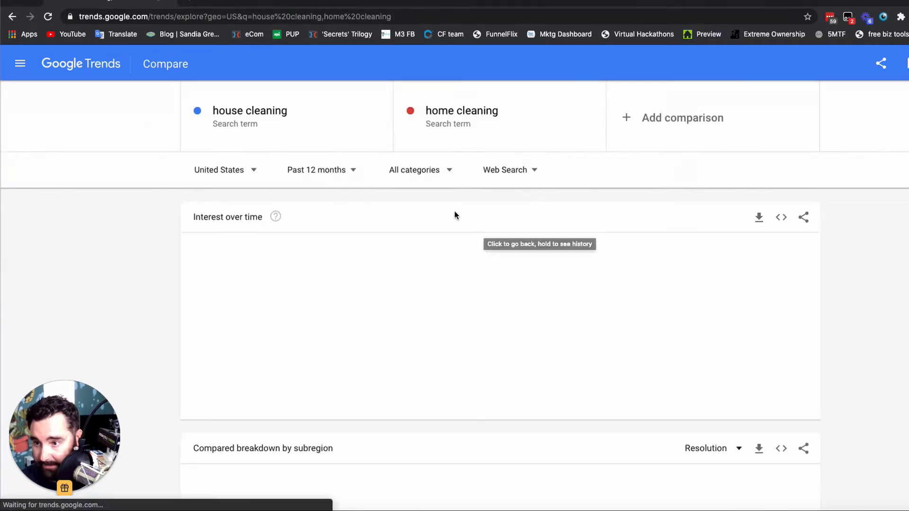
pyautogui.click(647, 118)
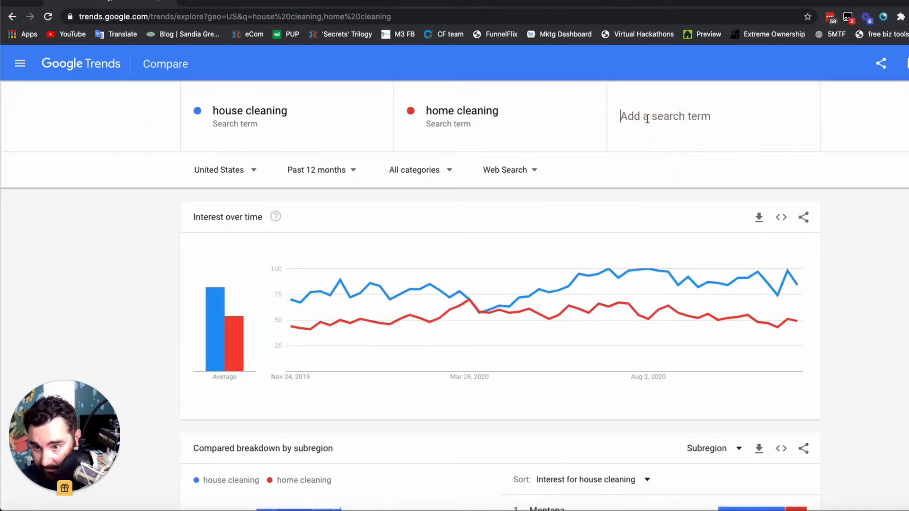
pyautogui.write('covid cleaning')
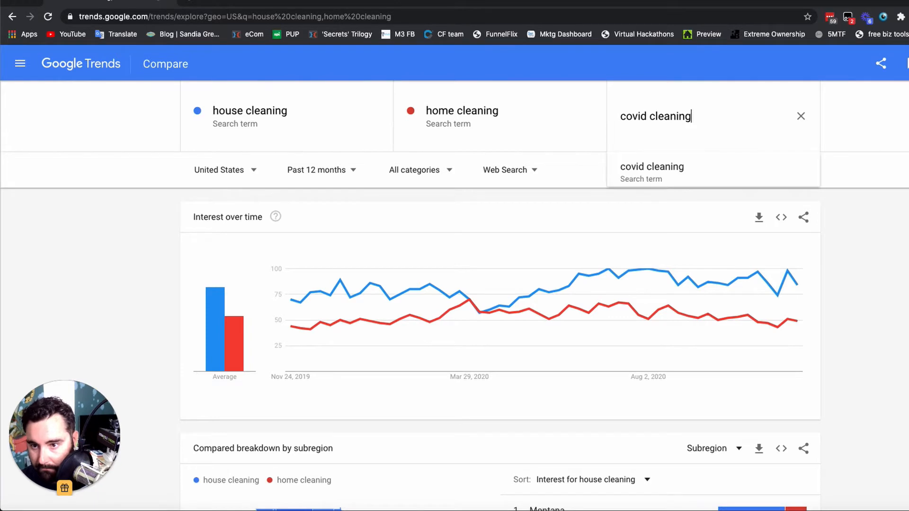
pyautogui.press('Return')
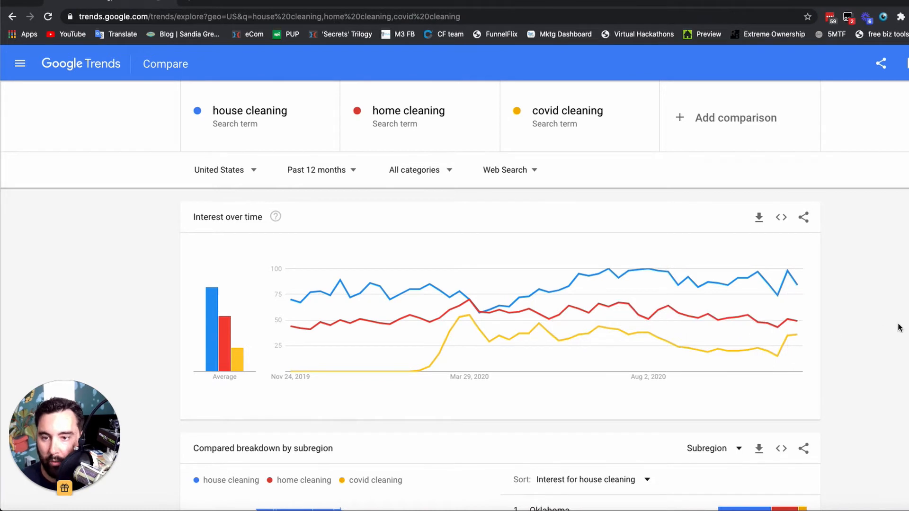
# Add "commercial cleaning" as a fourth search term in the comparison
pyautogui.click(704, 117)
pyautogui.write('c')
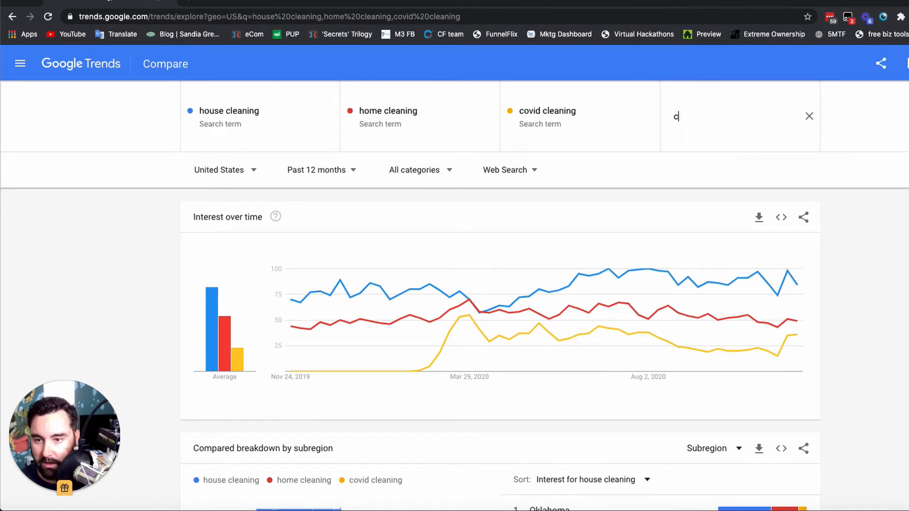
pyautogui.write('ommerica')
pyautogui.press('BackSpace')
pyautogui.press('BackSpace')
pyautogui.press('BackSpace')
pyautogui.write('c')
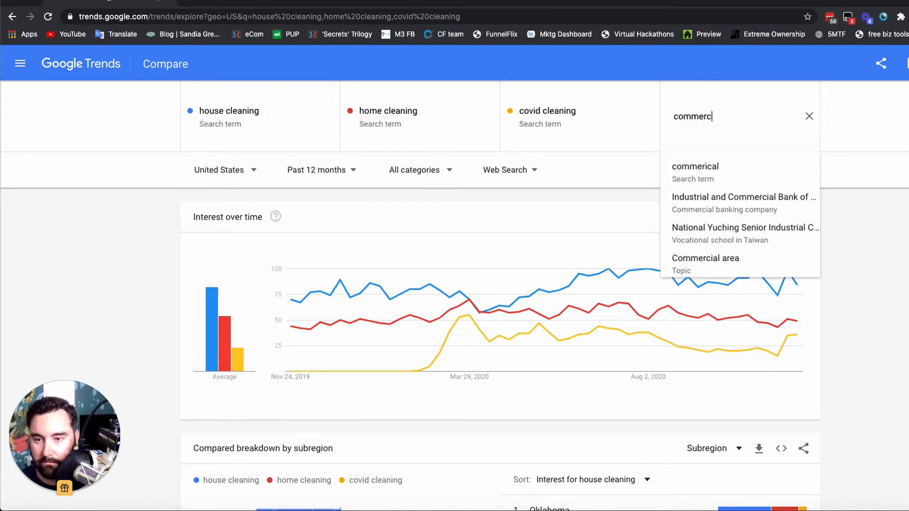
pyautogui.write('ial cleaning')
pyautogui.press('Return')
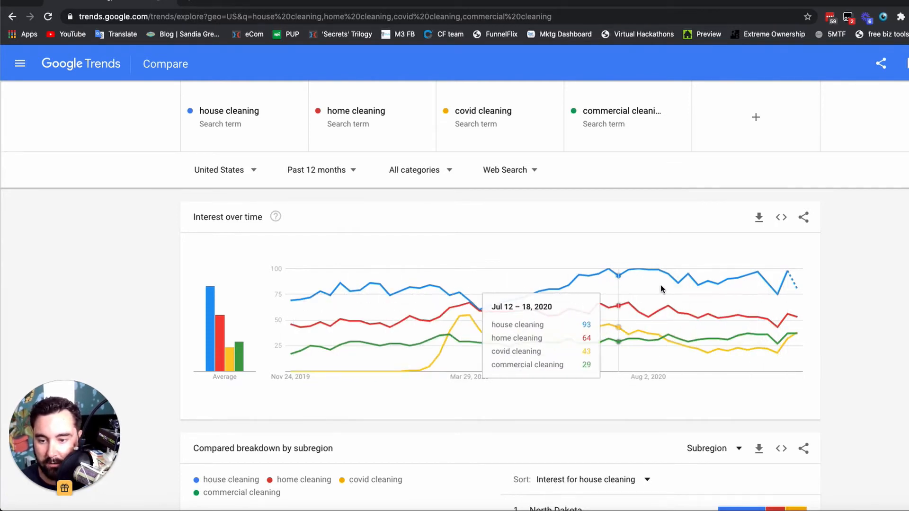
# Examine the subregion breakdown, each term's rising related queries and the interest-over-time chart for the four cleaning terms
pyautogui.scroll(-2, 775, 334)
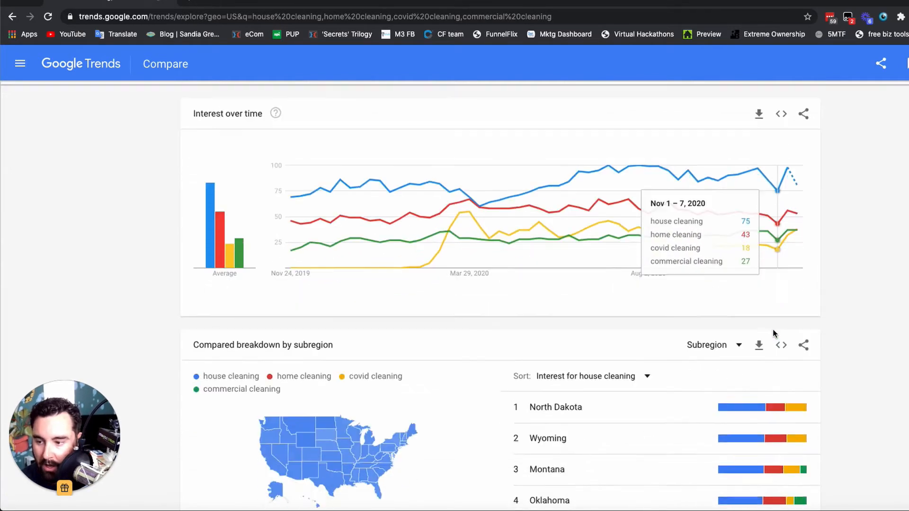
pyautogui.scroll(-4, 775, 334)
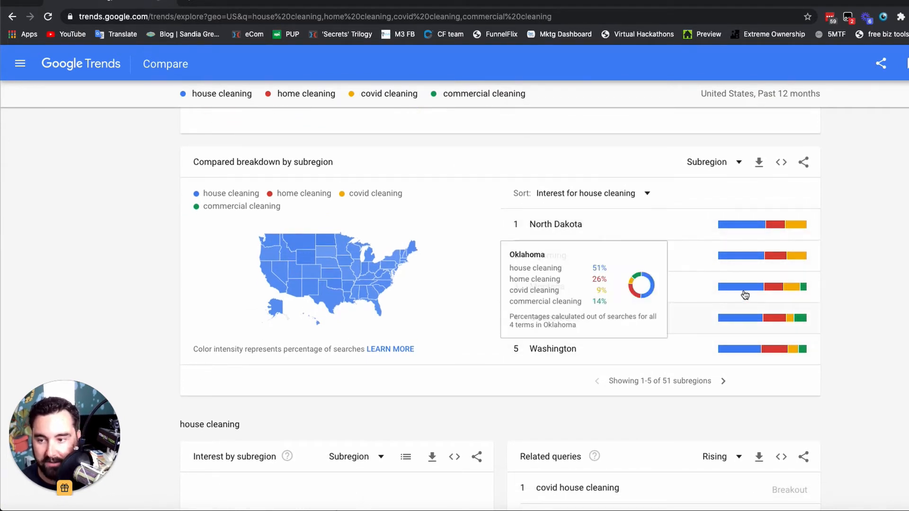
pyautogui.scroll(-5, 759, 346)
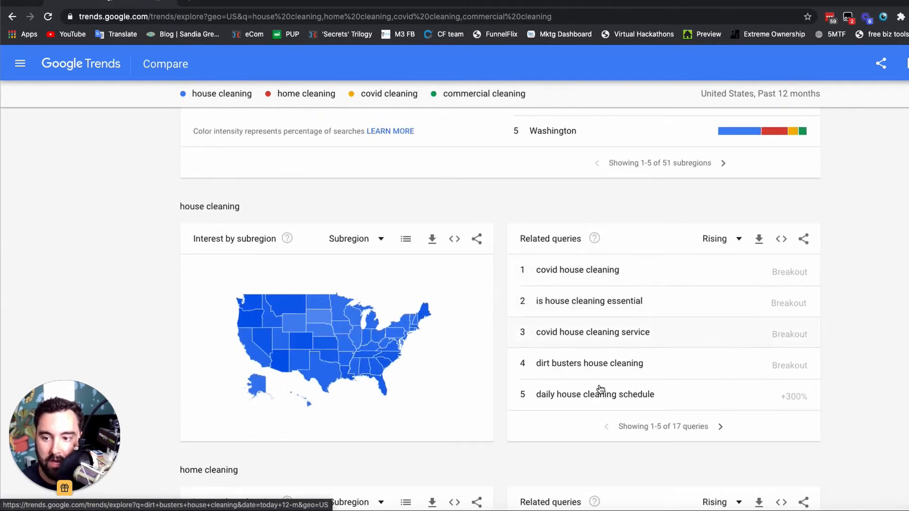
pyautogui.scroll(-1, 595, 349)
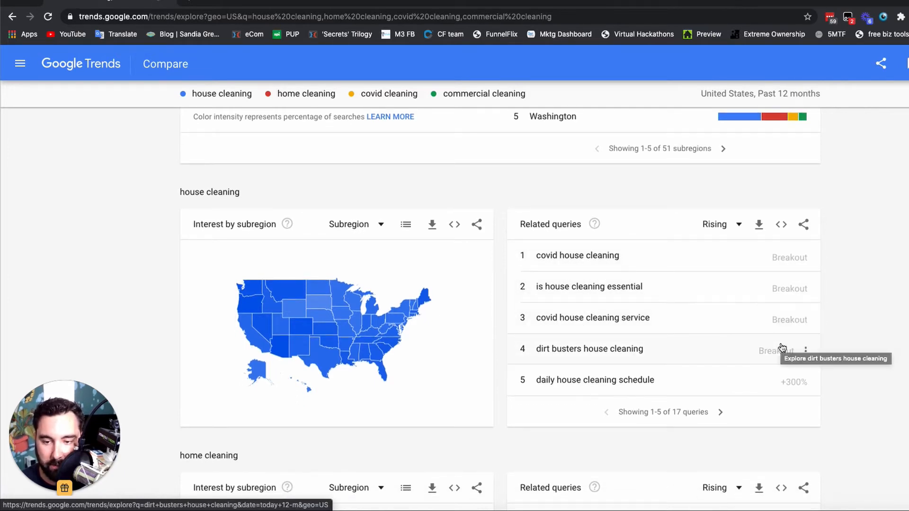
pyautogui.scroll(-1, 782, 348)
pyautogui.scroll(-5, 692, 322)
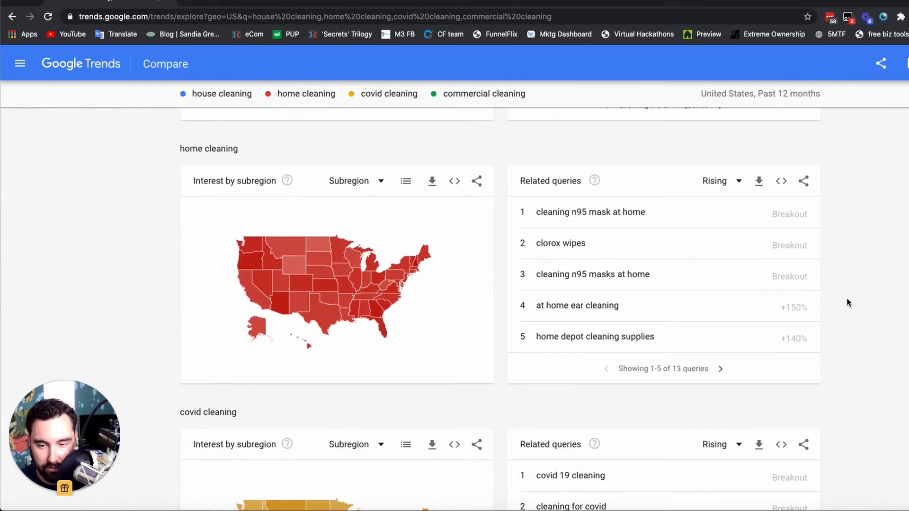
pyautogui.scroll(-4, 847, 302)
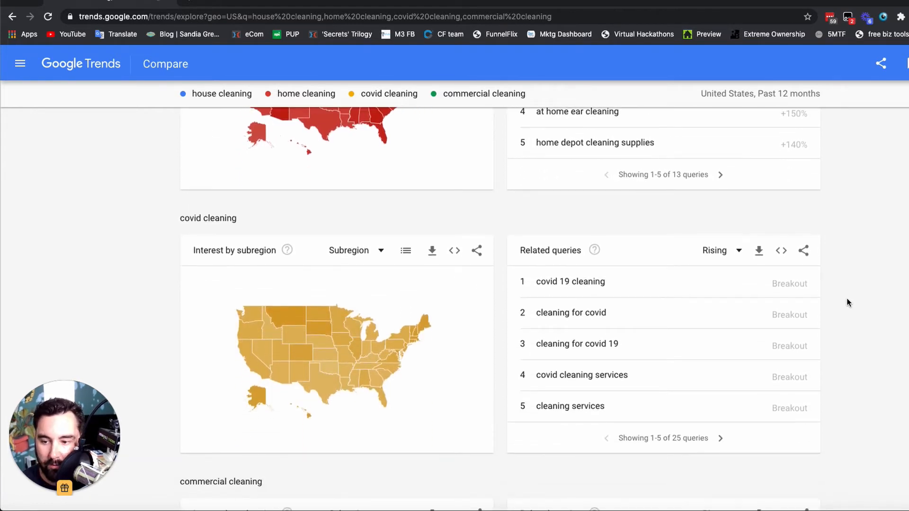
pyautogui.scroll(-5, 848, 302)
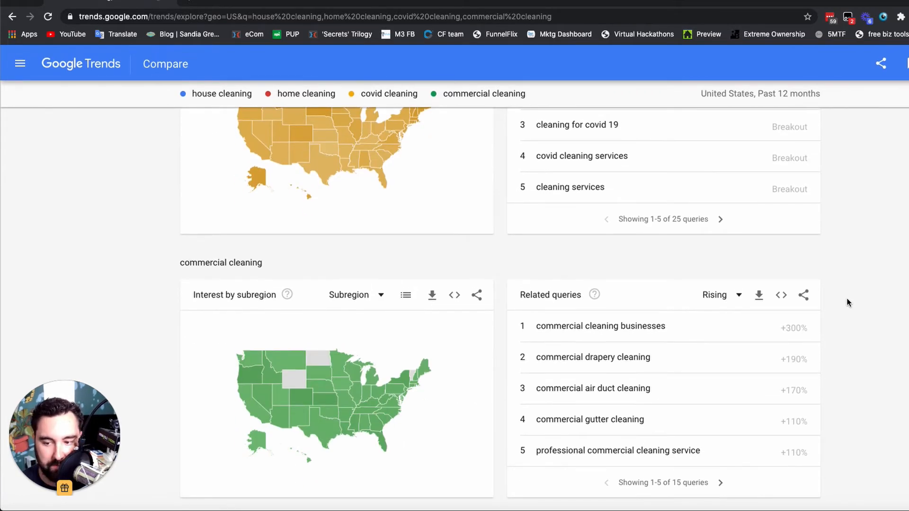
pyautogui.scroll(20, 848, 302)
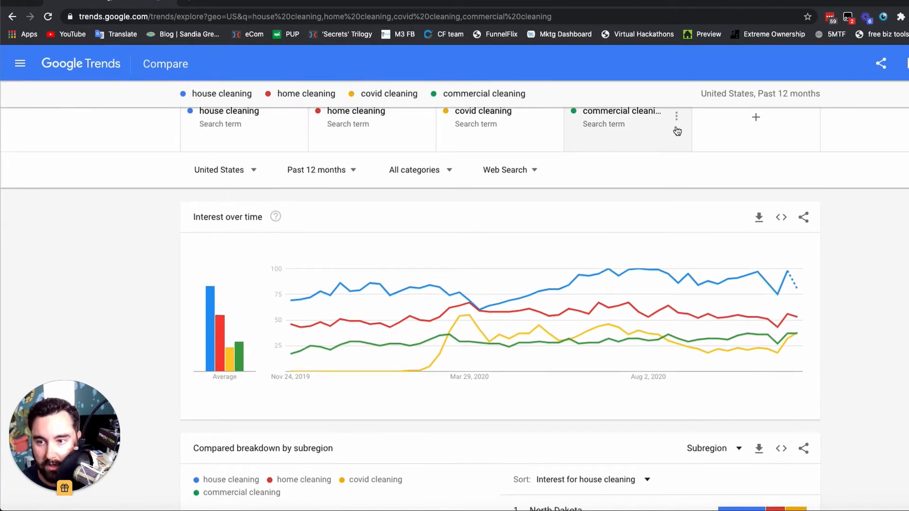
pyautogui.moveTo(627, 290)
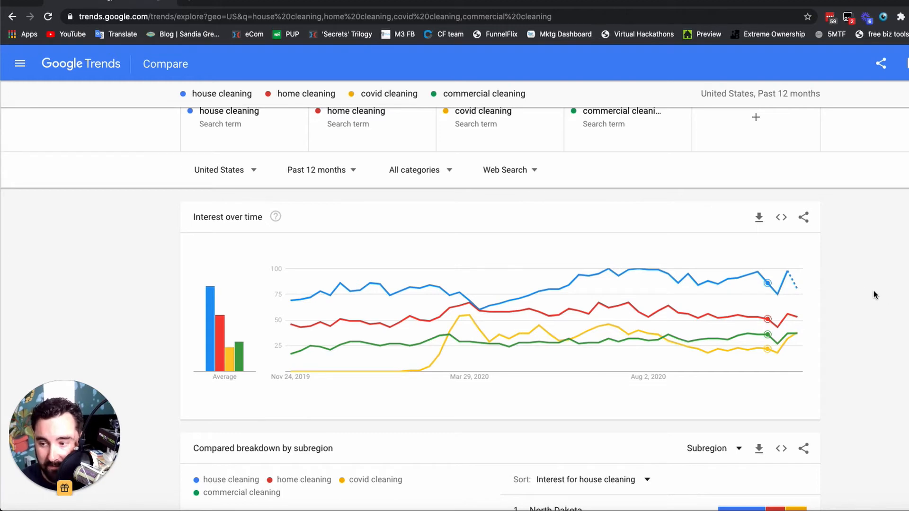
# Narrow the comparison to North Dakota and examine its interest chart, metro breakdown and related queries
pyautogui.scroll(-5, 858, 288)
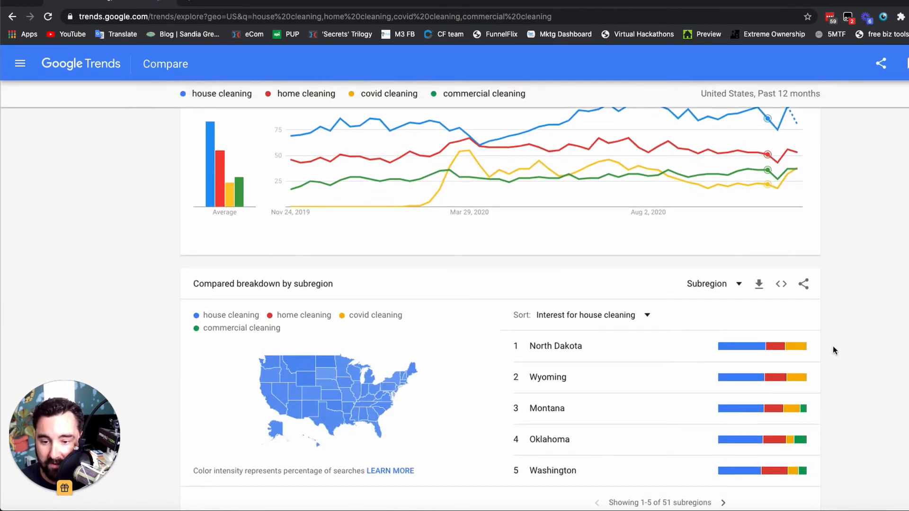
pyautogui.click(734, 356)
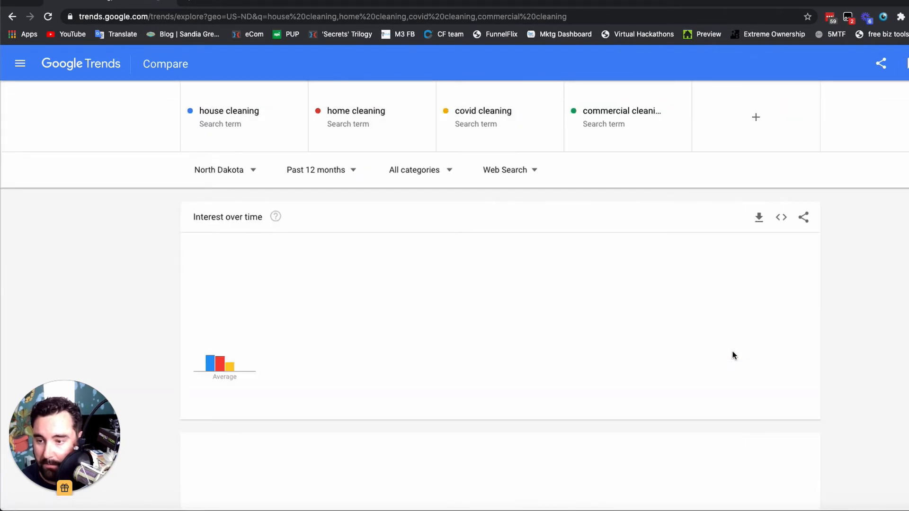
pyautogui.scroll(-2, 887, 318)
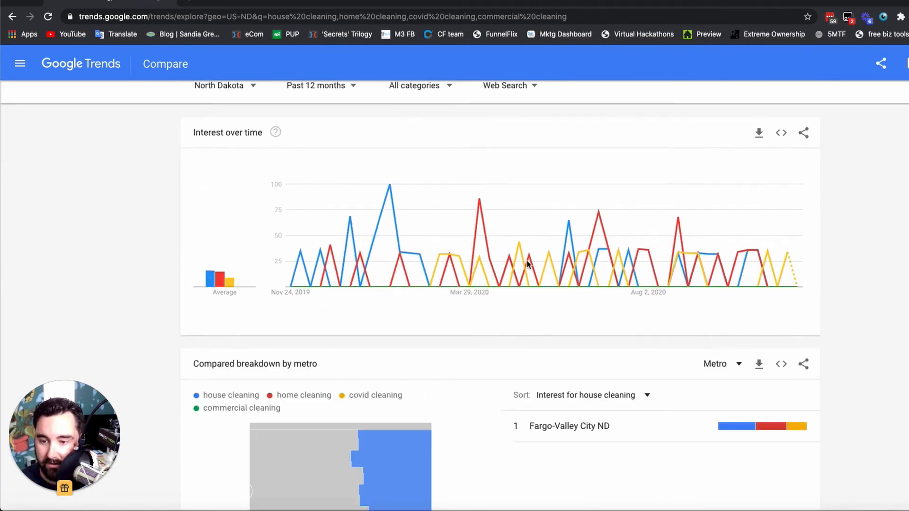
pyautogui.scroll(-3, 776, 266)
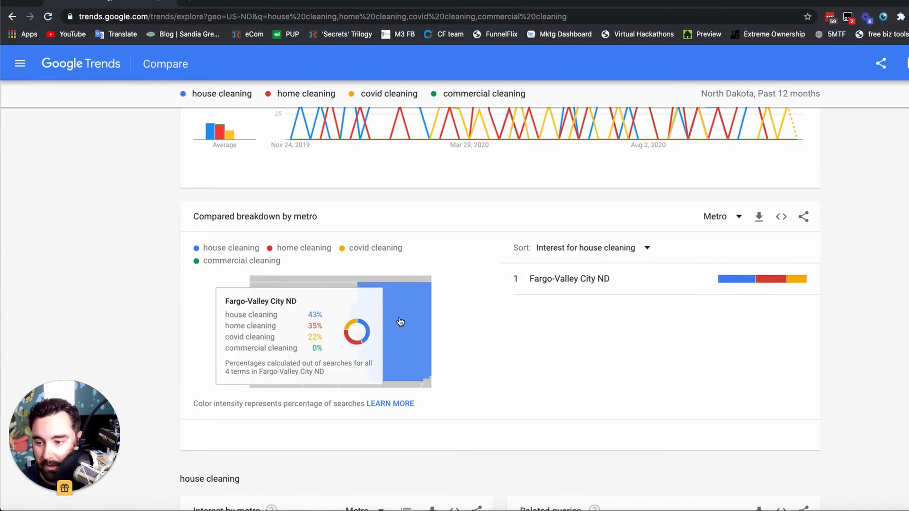
pyautogui.scroll(-12, 646, 362)
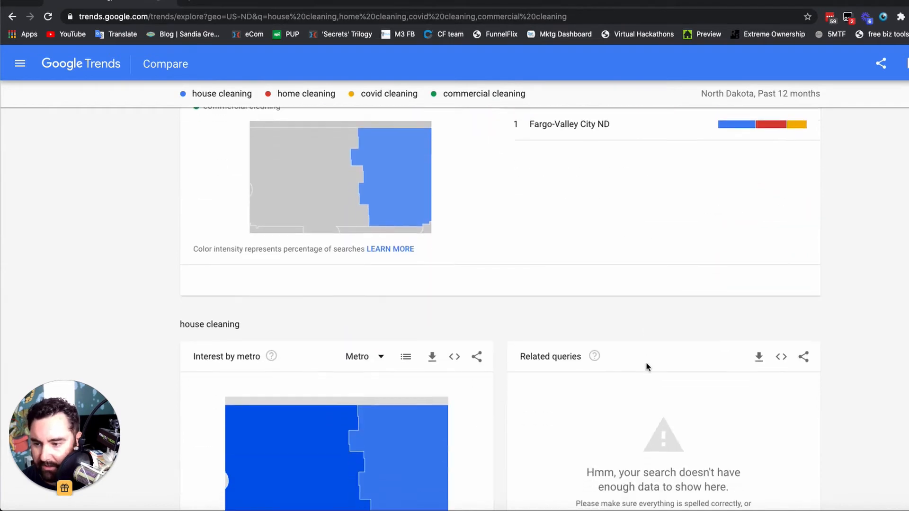
pyautogui.scroll(-9, 647, 363)
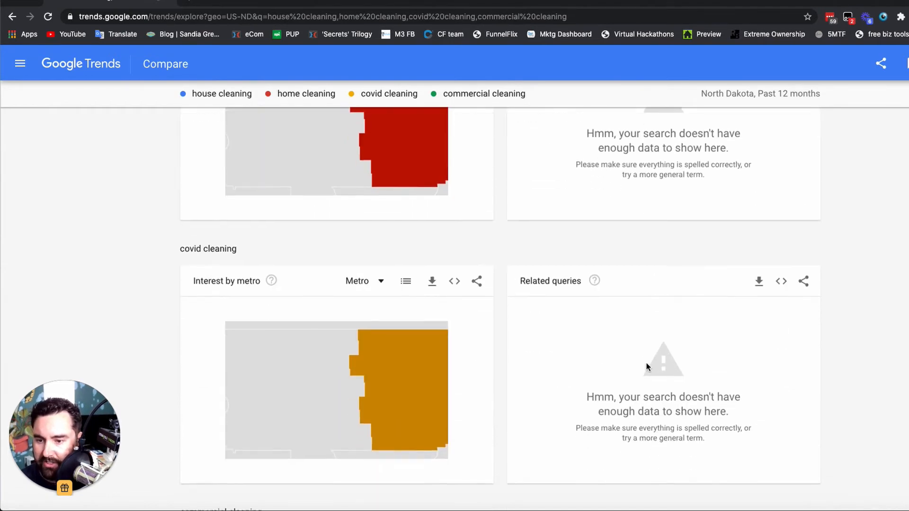
pyautogui.scroll(10, 646, 363)
pyautogui.scroll(20, 646, 363)
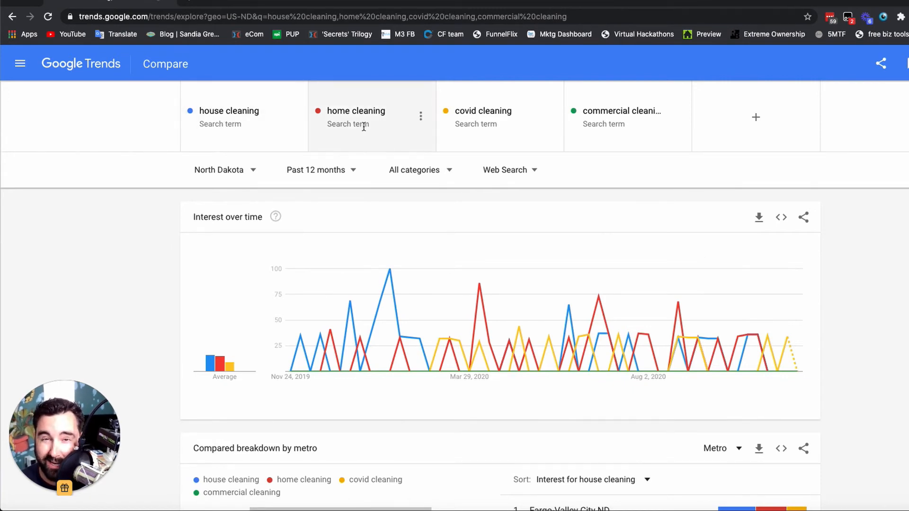
# Go back from the North Dakota results to the United States comparison of the four cleaning terms
pyautogui.click(213, 116)
pyautogui.click(225, 140)
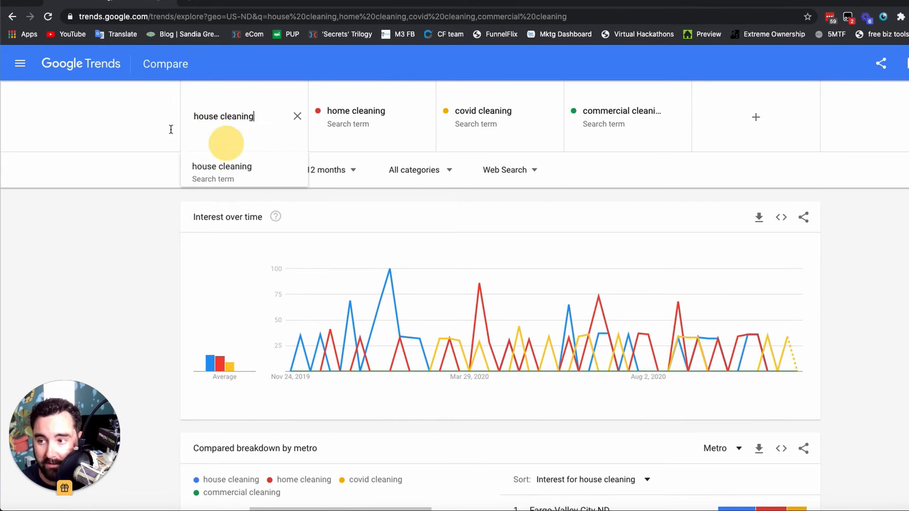
pyautogui.click(12, 17)
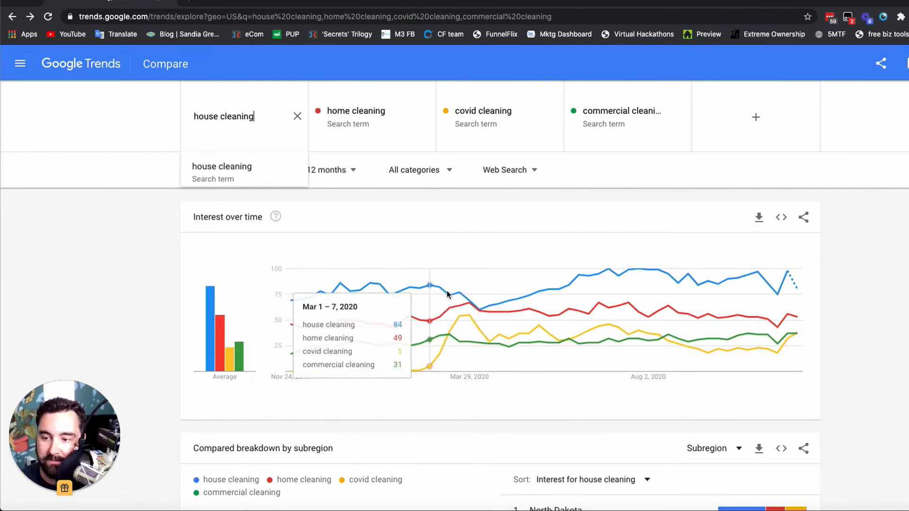
# Inspect the July 12–18, 2020 point on the interest-over-time chart and the related queries for house cleaning and home cleaning
pyautogui.click(622, 280)
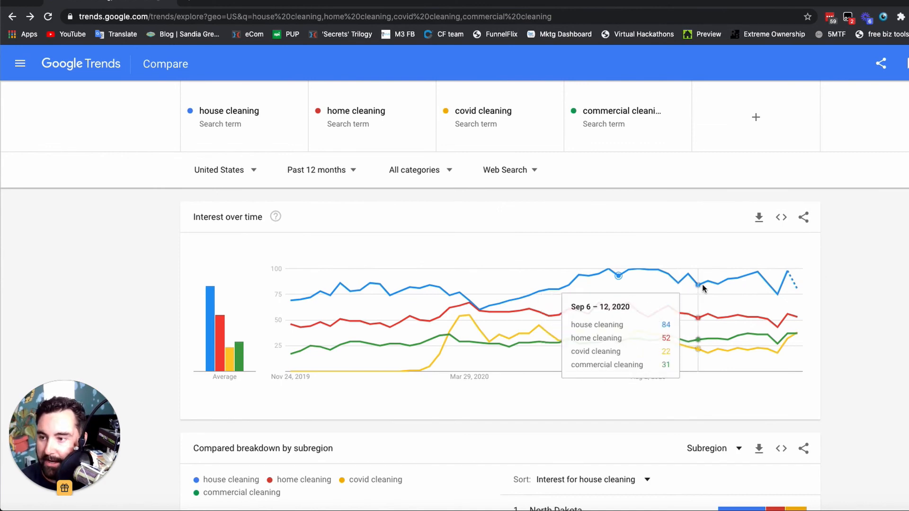
pyautogui.scroll(-20, 899, 296)
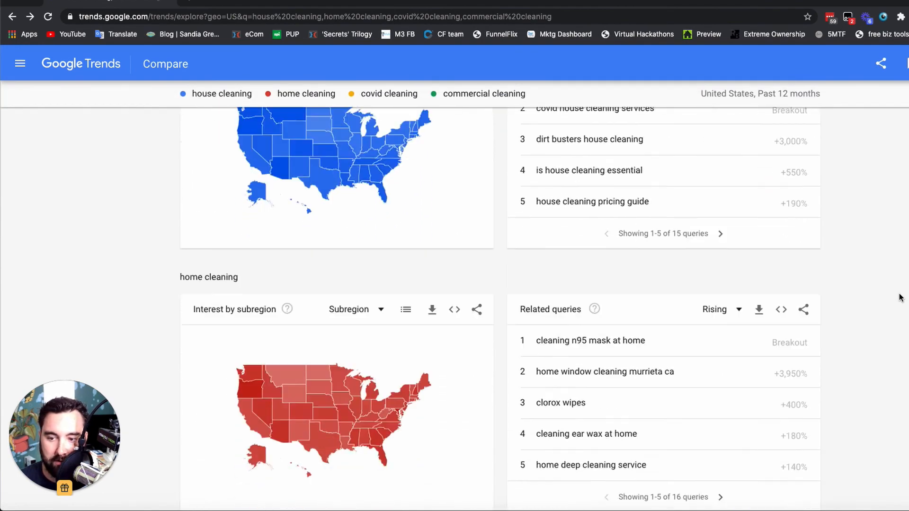
pyautogui.scroll(20, 899, 296)
pyautogui.scroll(-1, 895, 301)
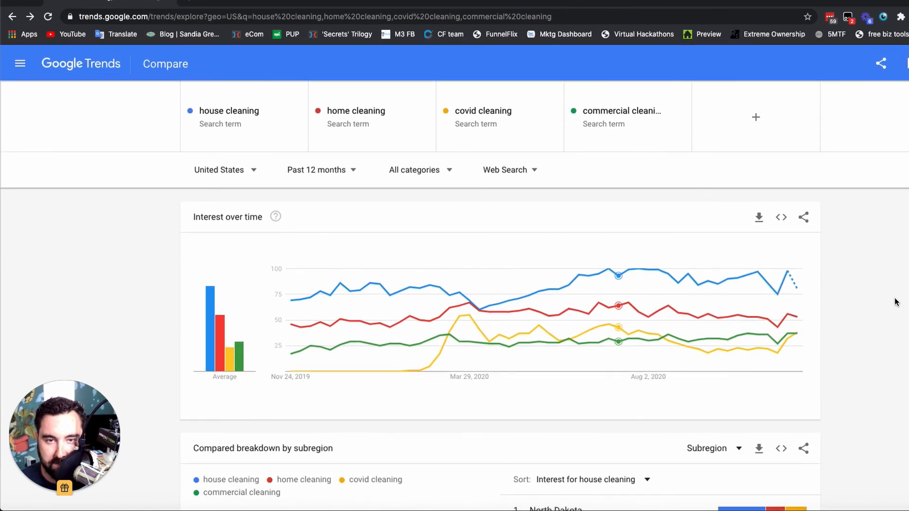
pyautogui.click(134, 252)
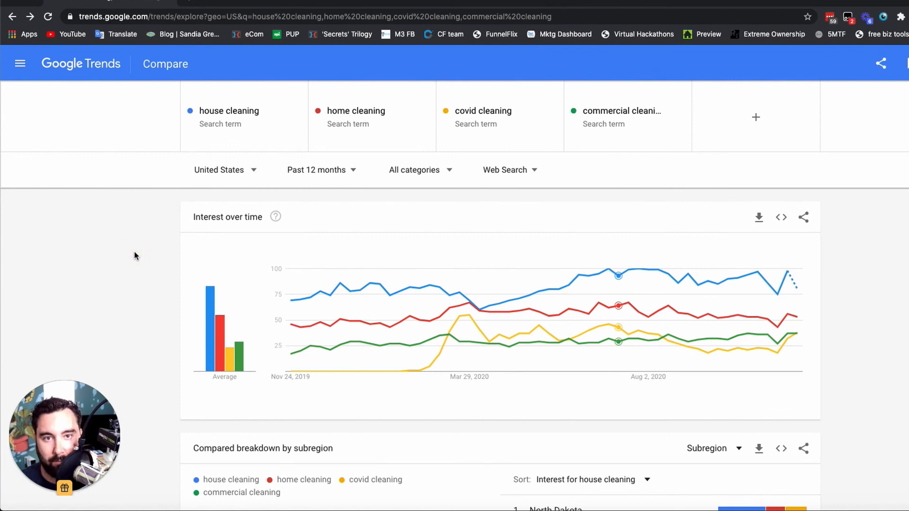